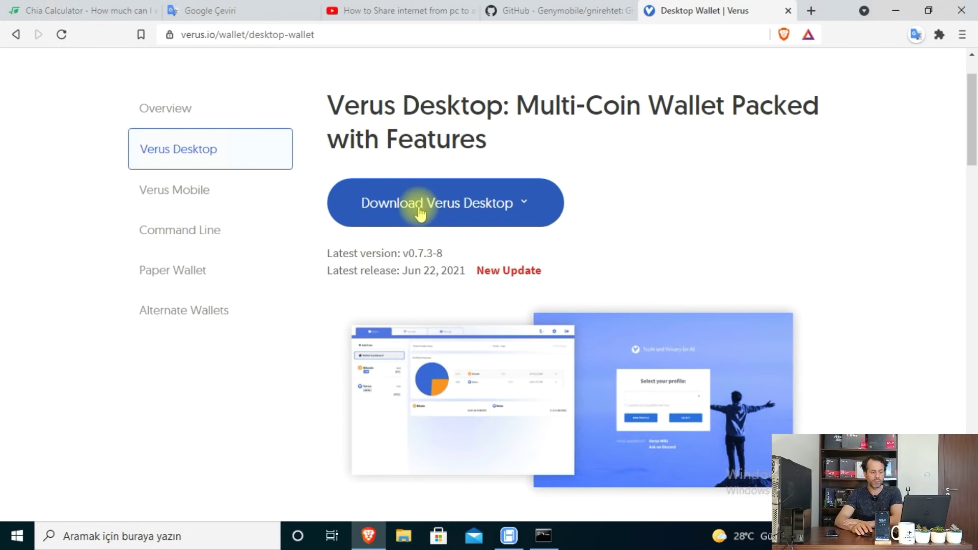
Download the Windows version of Verus Desktop and save the Verus-Desktop-Windows-v0.7.3-8 ZIP archive to the desktop
left_click(469, 206)
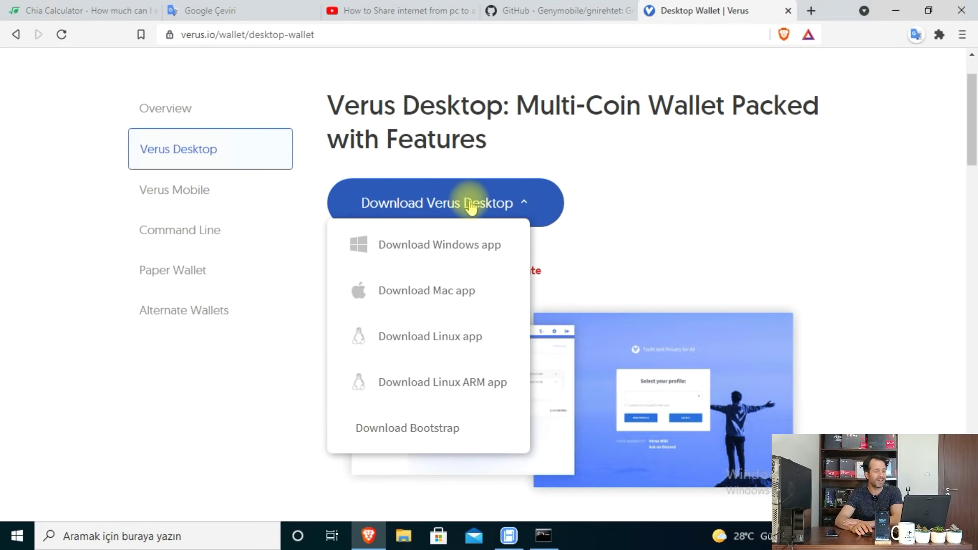
left_click(458, 246)
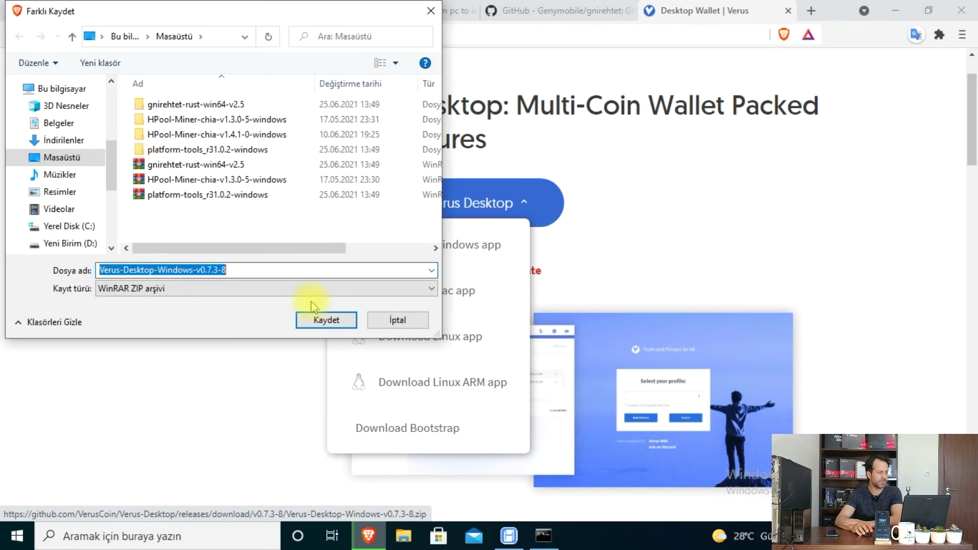
left_click(323, 321)
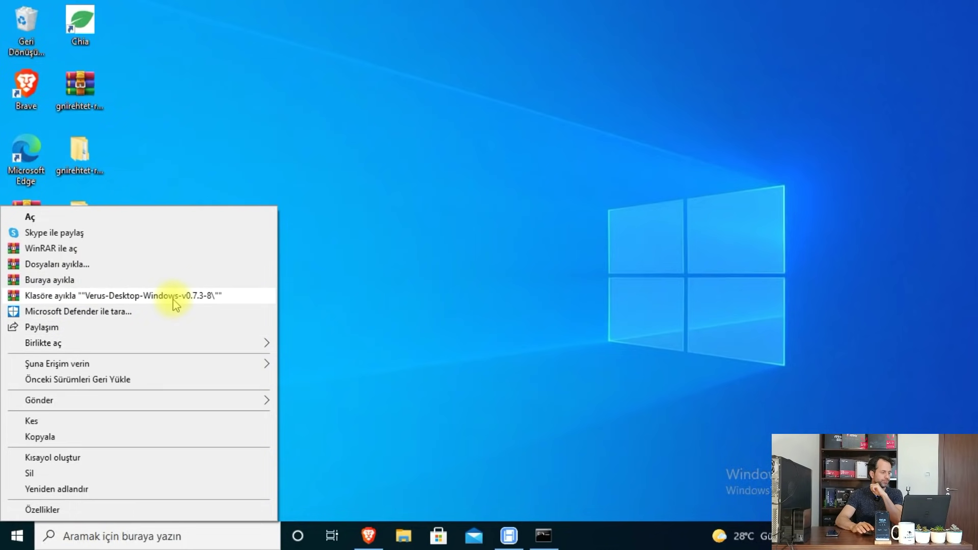
Extract the Verus-Desktop-Windows-v0.7.3-8 archive into its own folder and launch the Verus-Desktop-v0.7.3-8 installer from it
left_click(176, 297)
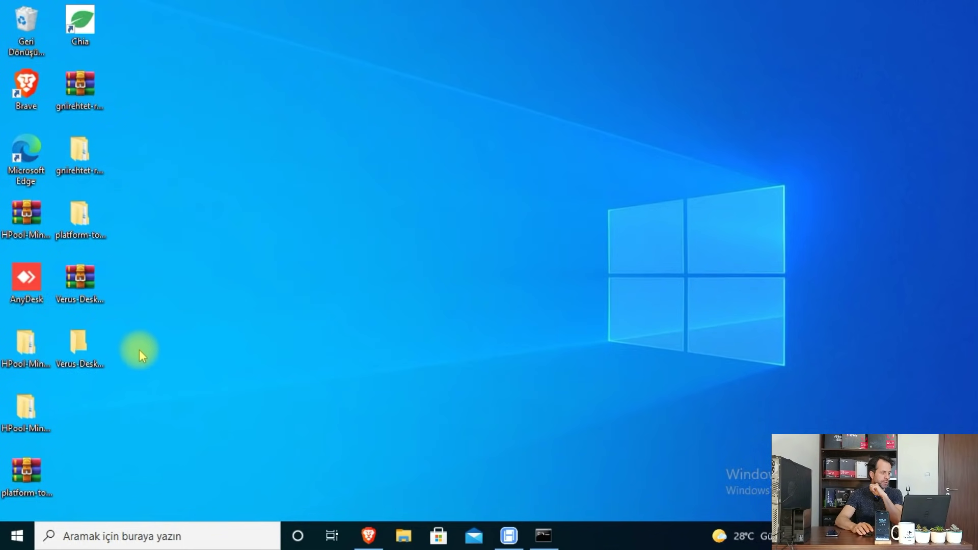
double_click(76, 355)
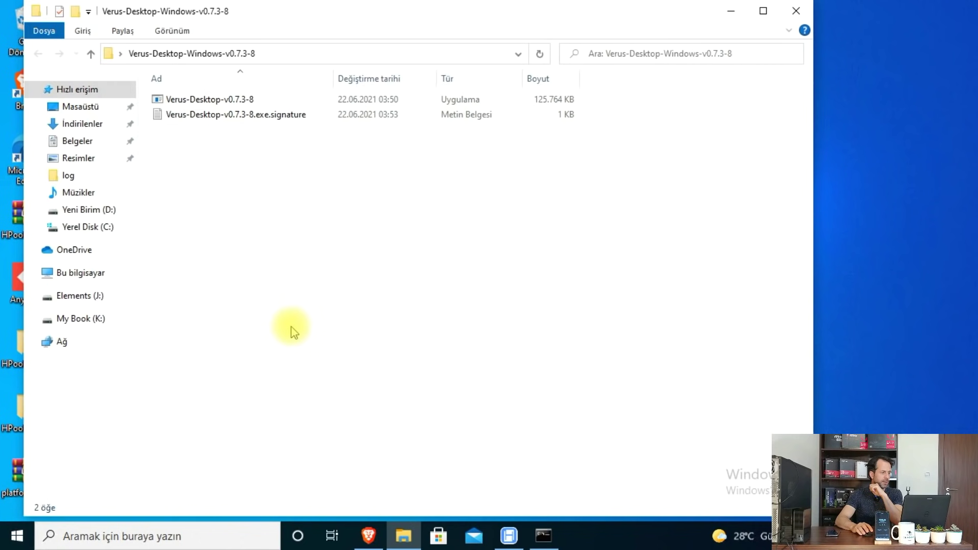
double_click(229, 103)
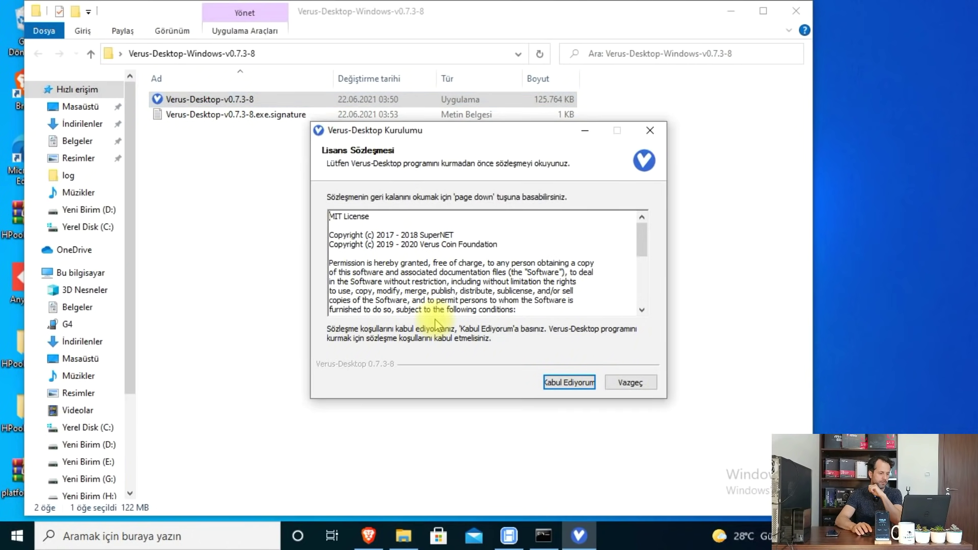
Accept the license agreement and install Verus-Desktop for all users of the computer
left_click(570, 382)
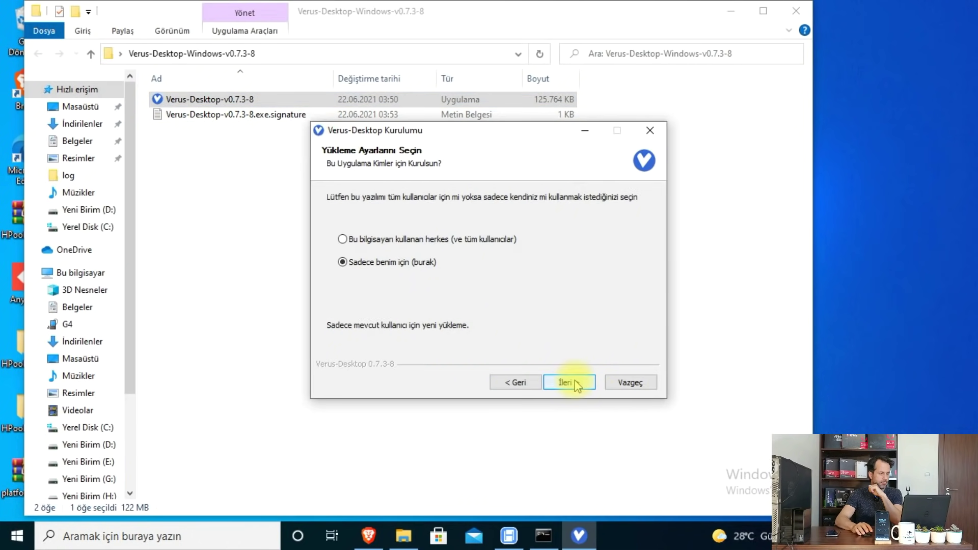
left_click(342, 239)
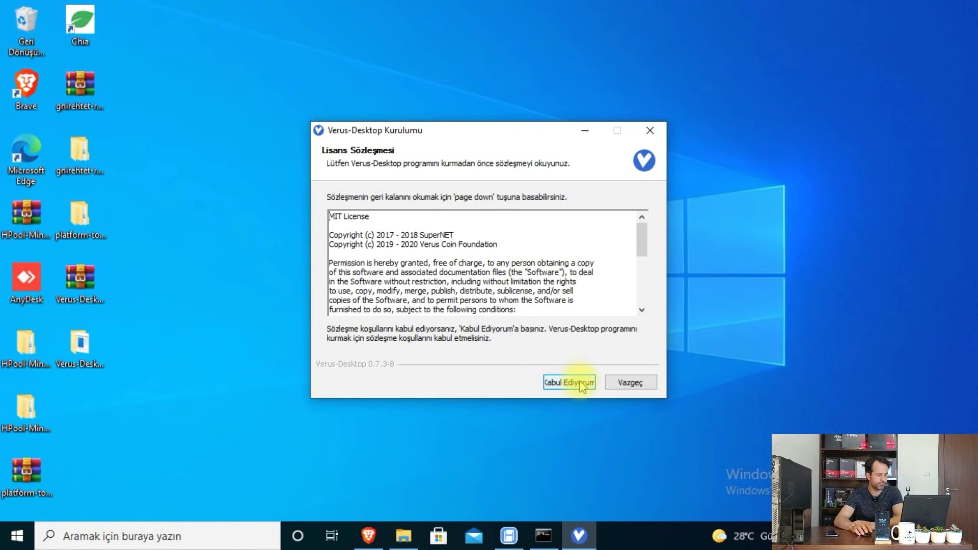
left_click(573, 383)
left_click(569, 382)
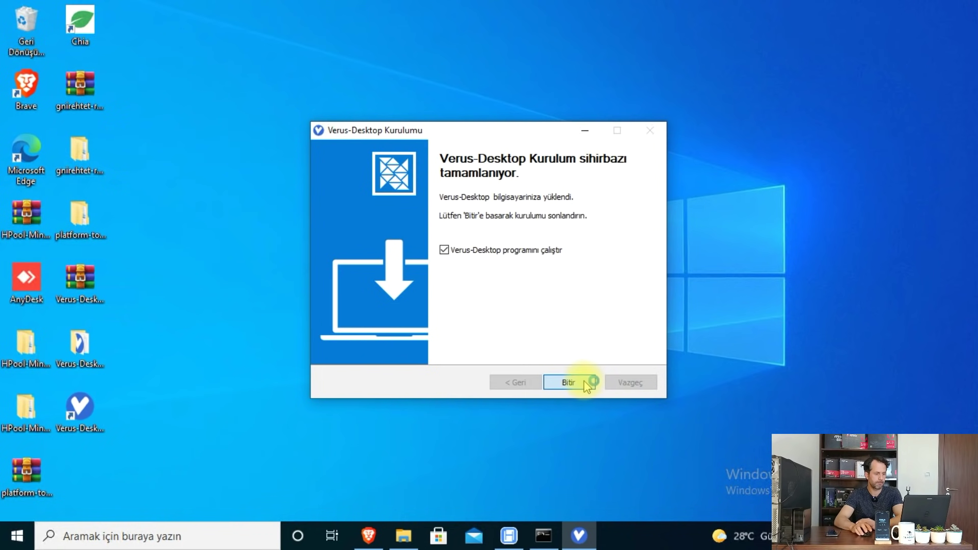
Finish the setup with the option to run Verus-Desktop and allow it through Windows Firewall on private networks
left_click(584, 381)
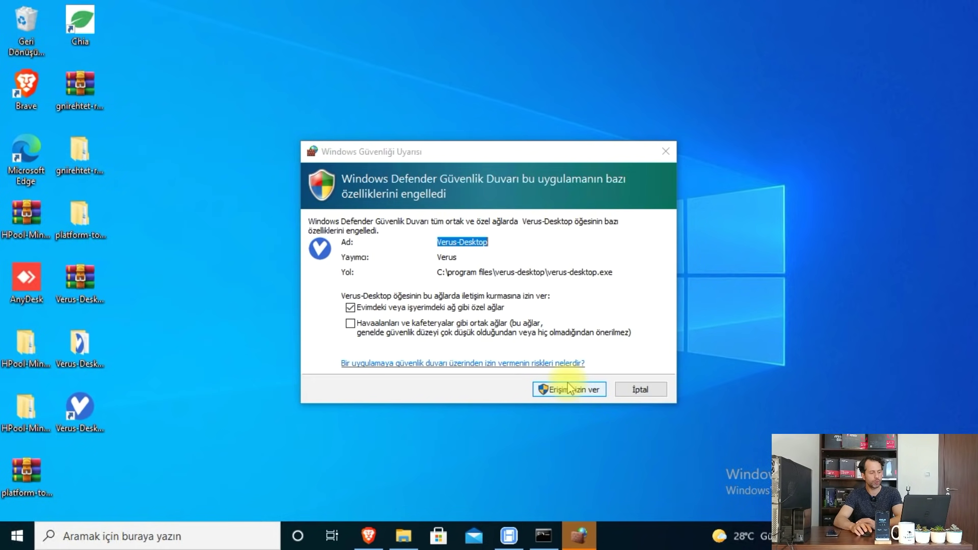
left_click(573, 389)
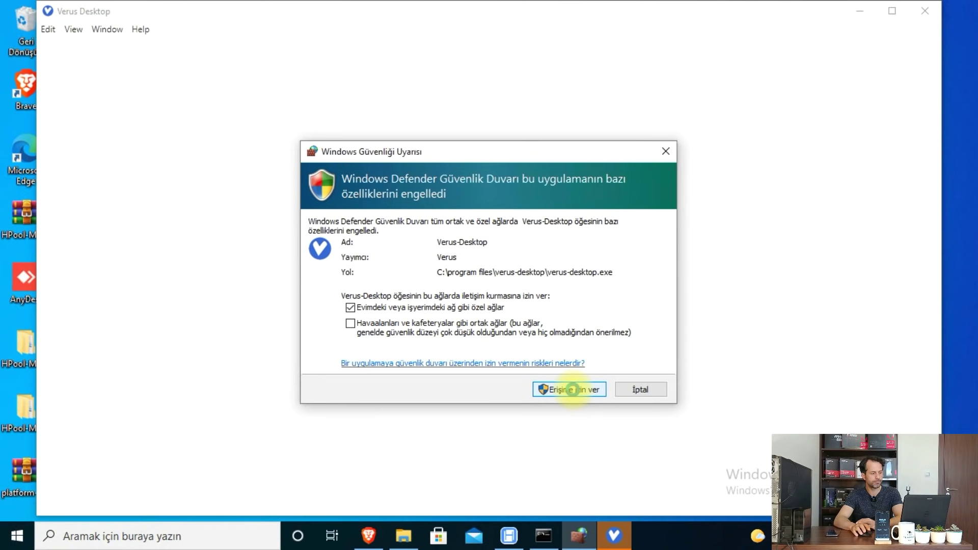
left_click(575, 390)
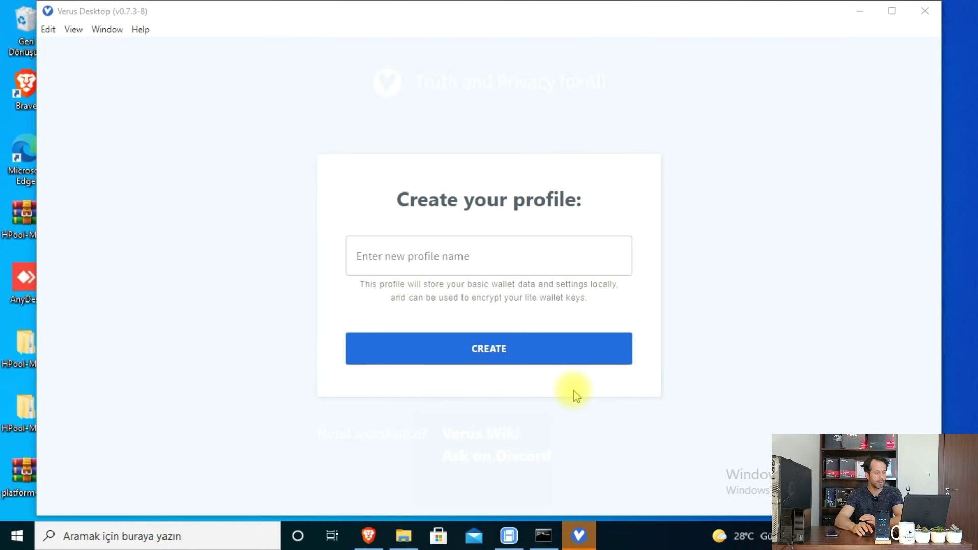
Create a profile by entering the new profile name, and open the Wallet section
left_click(535, 257)
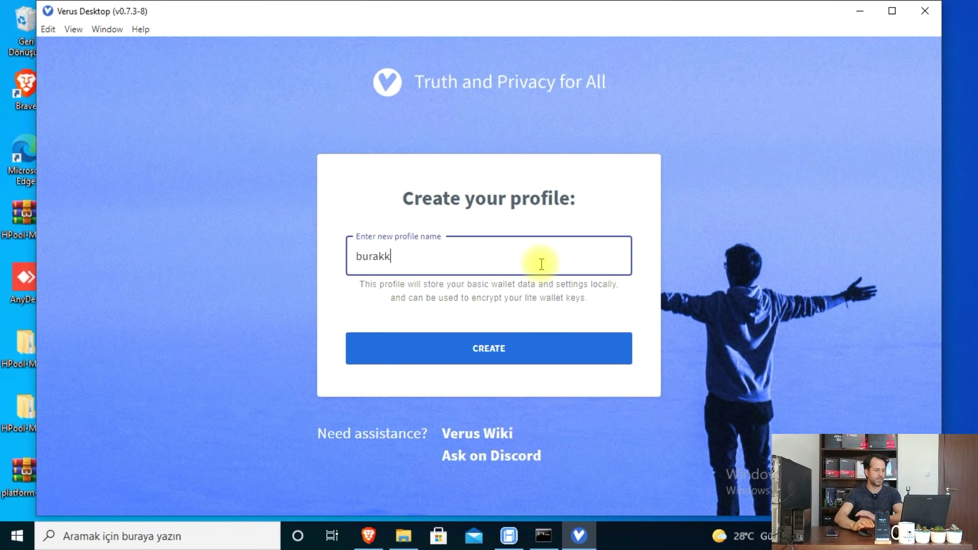
left_click(508, 350)
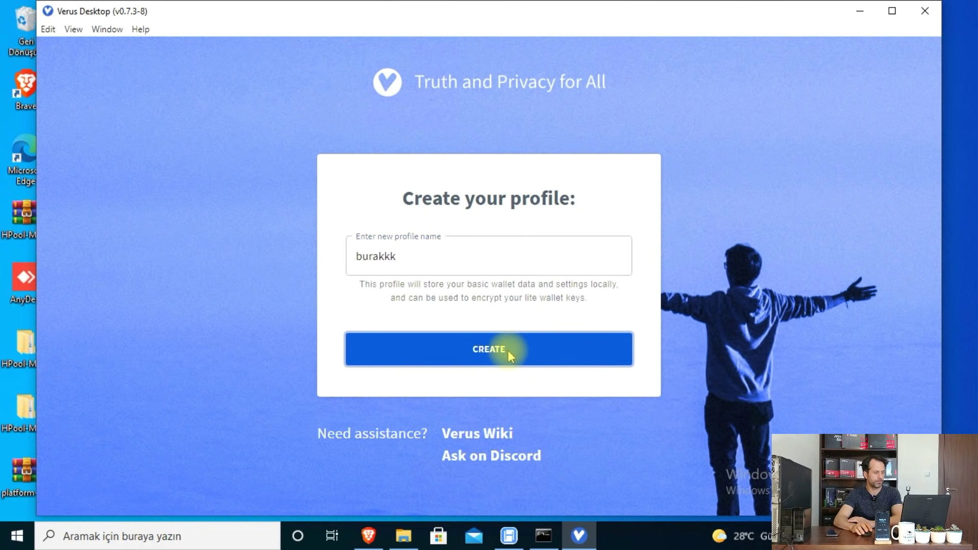
left_click(560, 351)
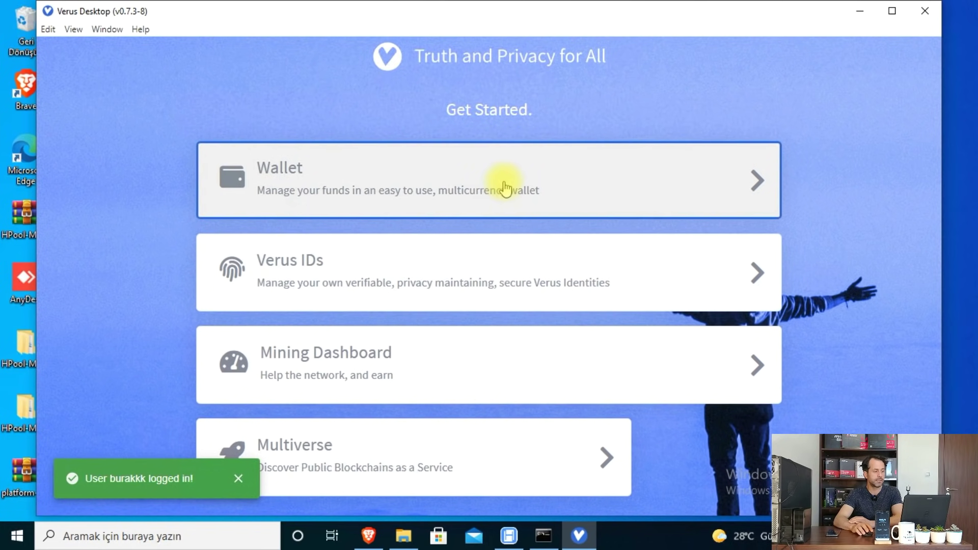
left_click(436, 180)
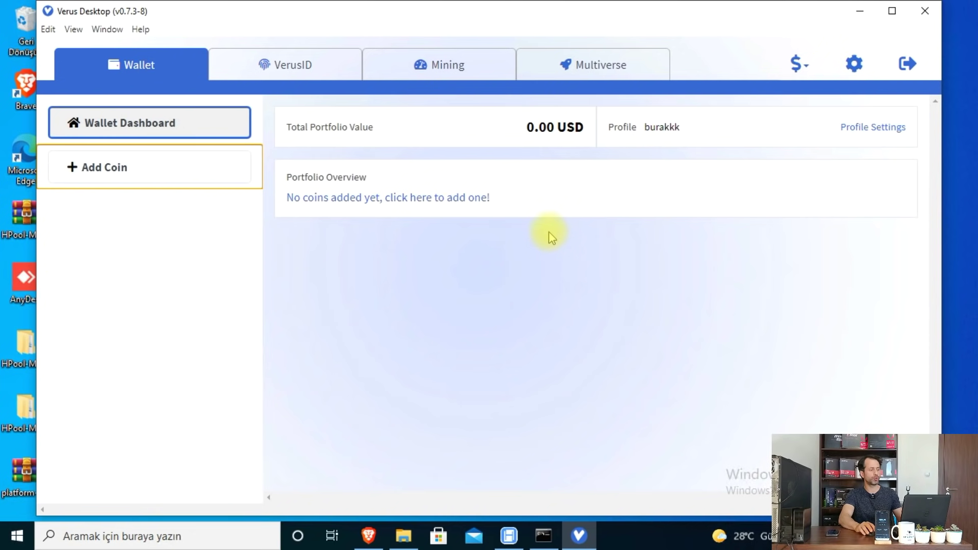
Add the Verus coin from the coin list to the wallet in Lite mode
left_click(141, 173)
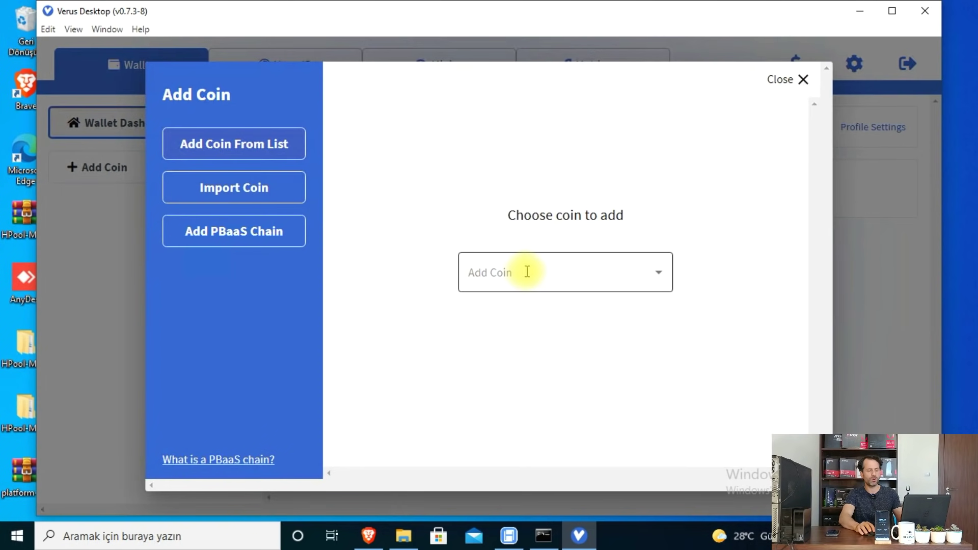
left_click(527, 274)
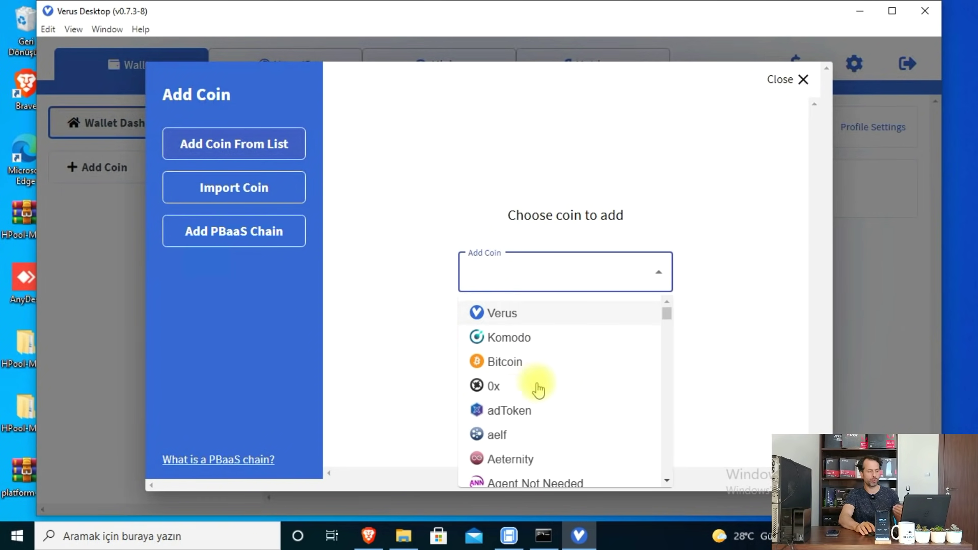
left_click(504, 316)
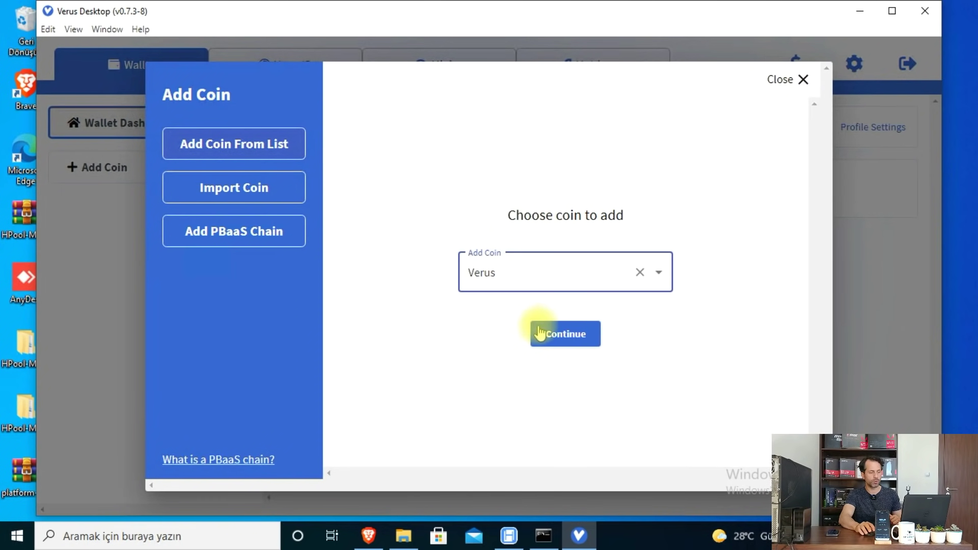
left_click(563, 341)
left_click(502, 213)
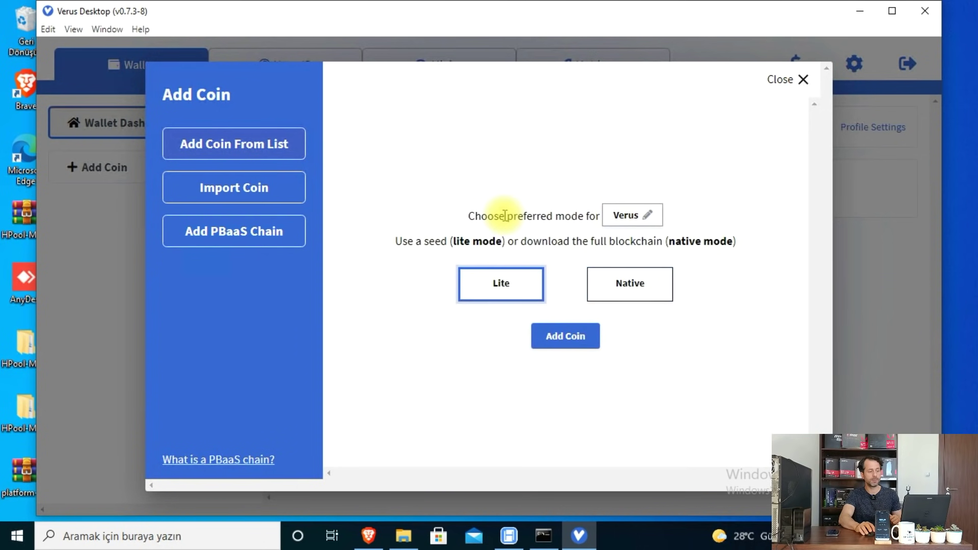
left_click(566, 337)
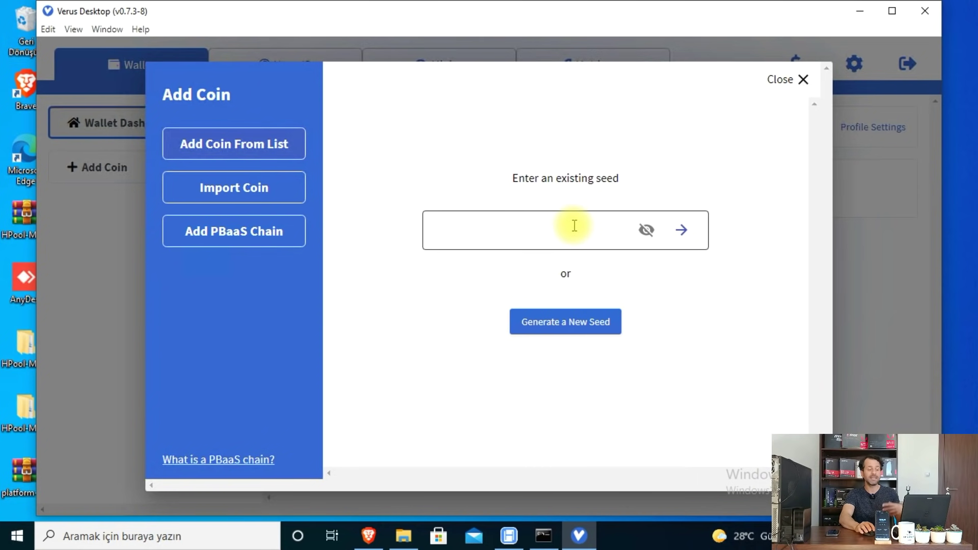
Generate a new seed for the Verus wallet and copy the entire seed phrase
left_click(563, 332)
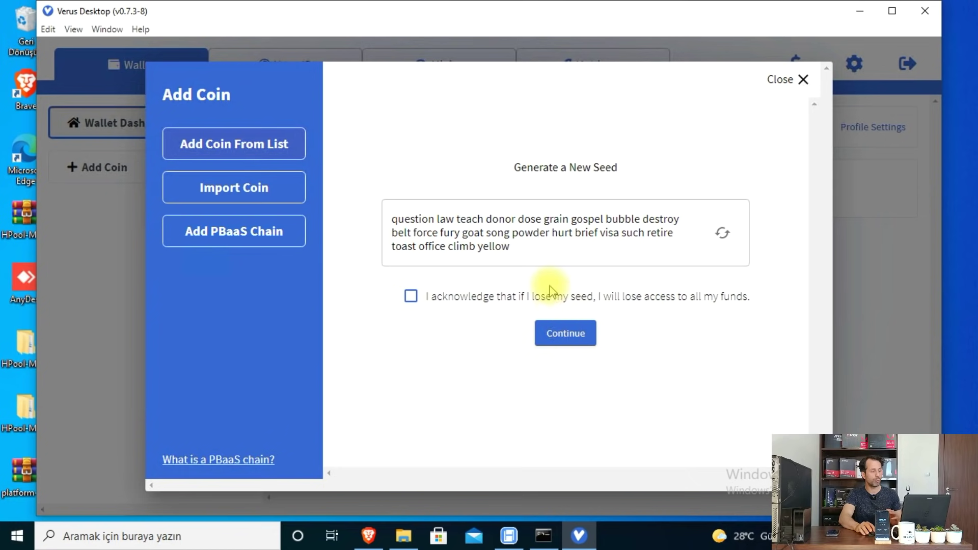
key("ctrl+a")
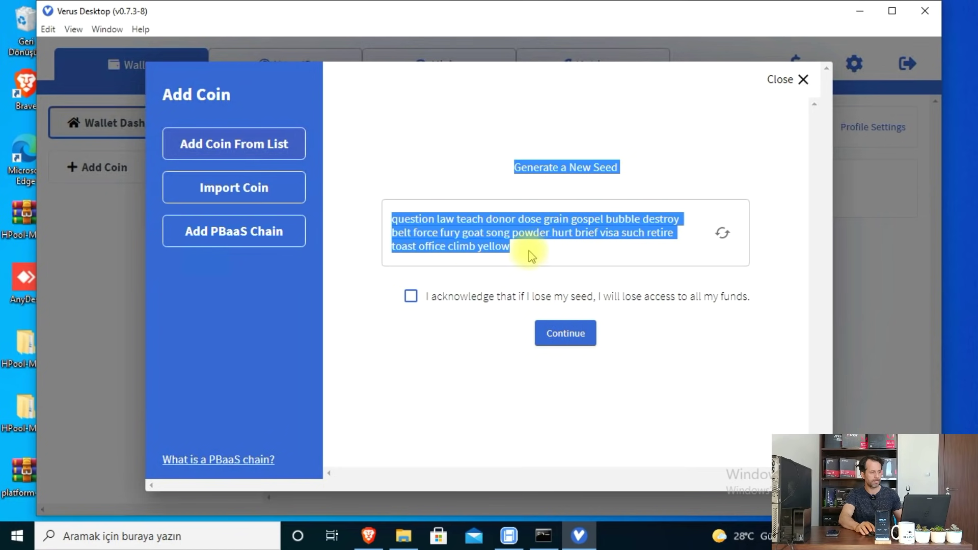
left_click_drag(529, 252, 390, 222)
key("ctrl+c")
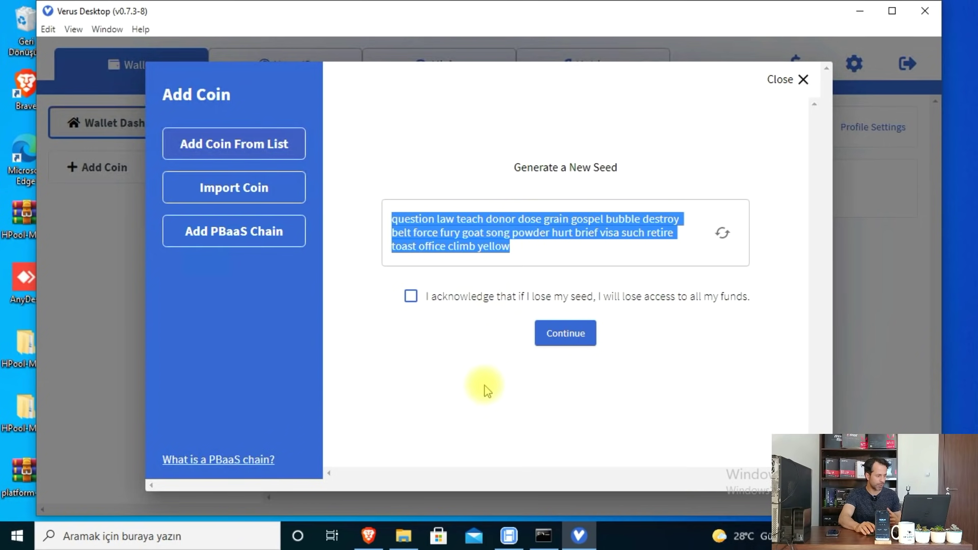
Open Notepad through the Windows Run dialog and paste the copied seed phrase into the empty document
right_click(17, 536)
left_click(89, 464)
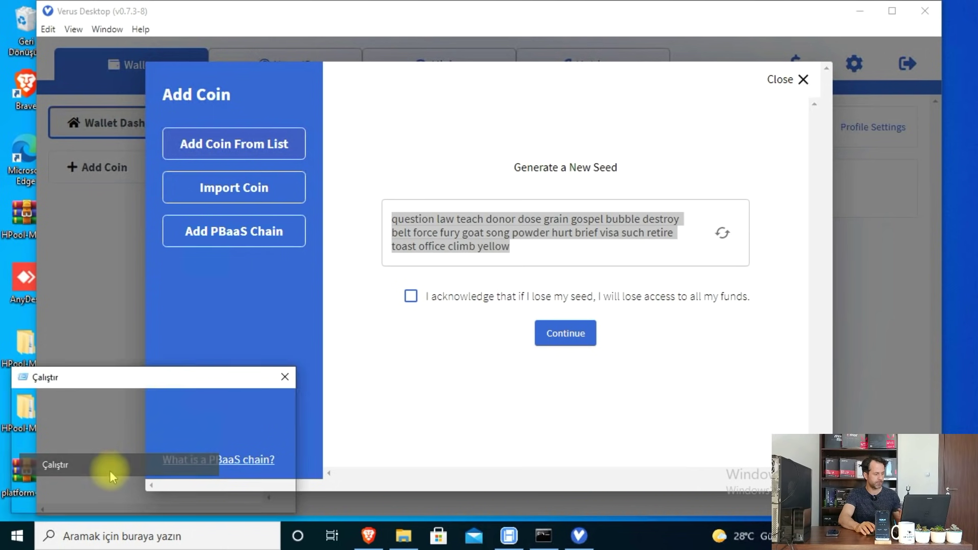
left_click(131, 489)
key("ctrl+v")
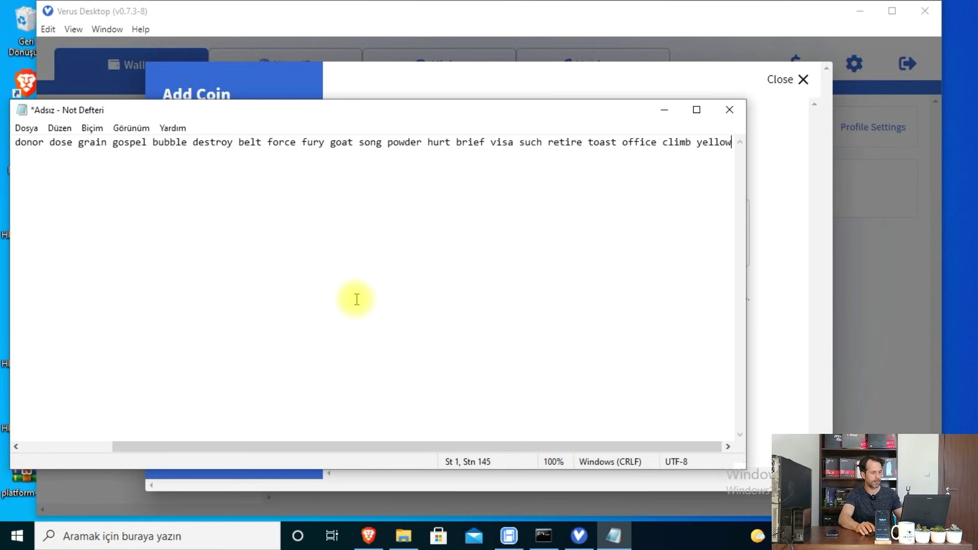
Back in Verus Desktop, acknowledge that losing the seed means losing access to all funds, and continue to seed confirmation
key("alt+Tab")
left_click(558, 346)
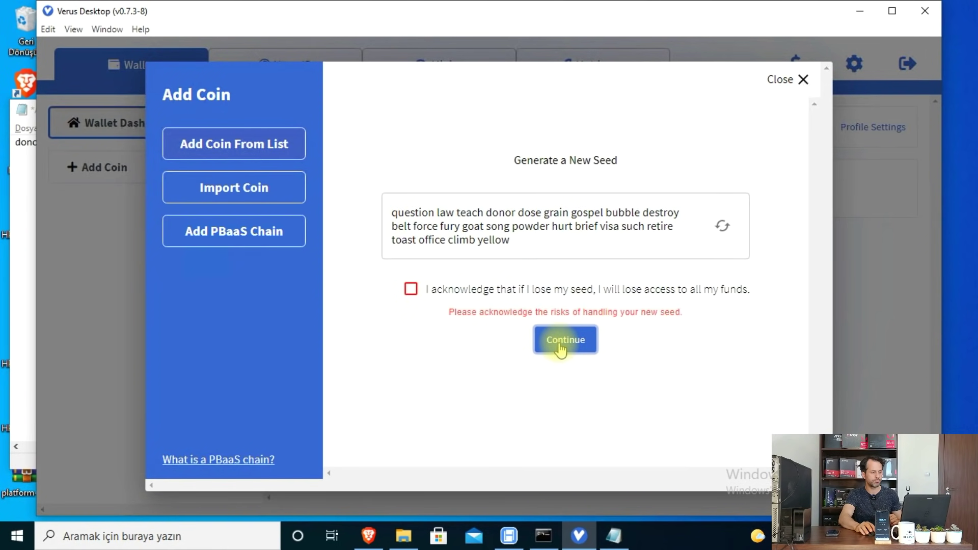
left_click(412, 292)
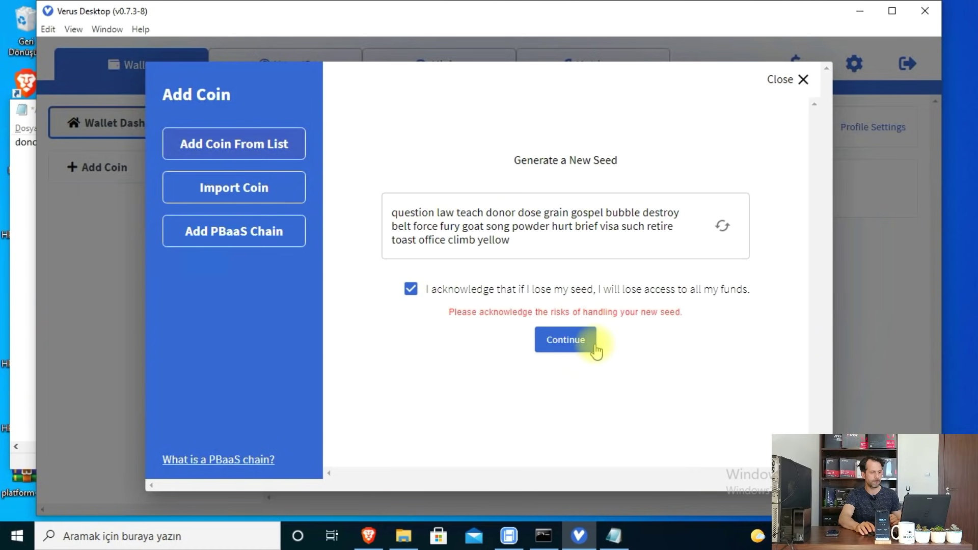
left_click(586, 341)
Confirm the new seed by pasting the copied seed phrase into the Confirm Seed field
left_click(545, 242)
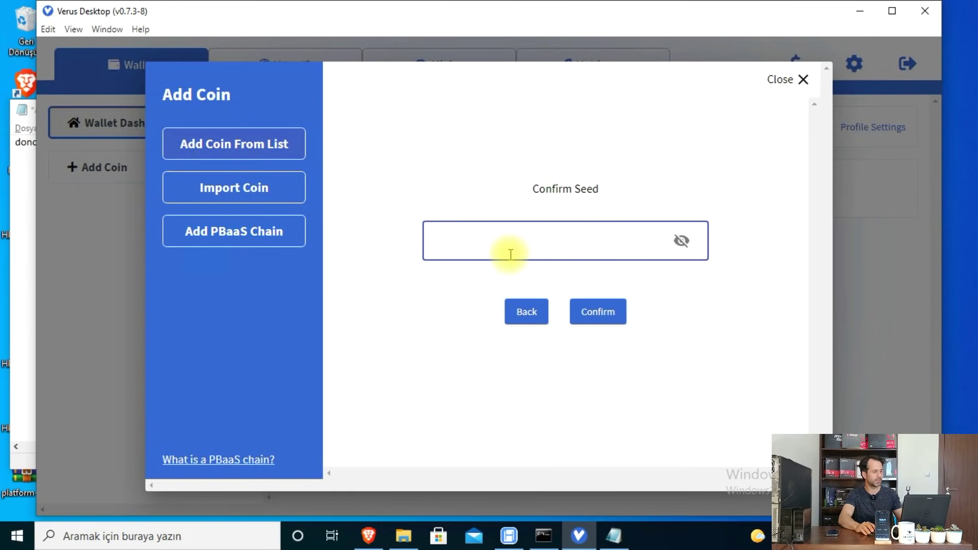
key("alt+Tab")
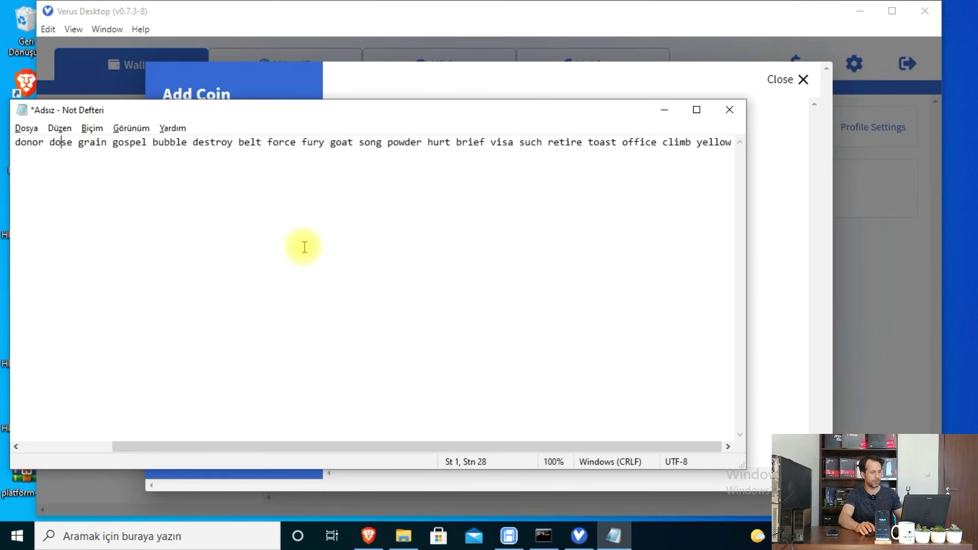
key("alt+Tab")
key("ctrl+v")
left_click(595, 324)
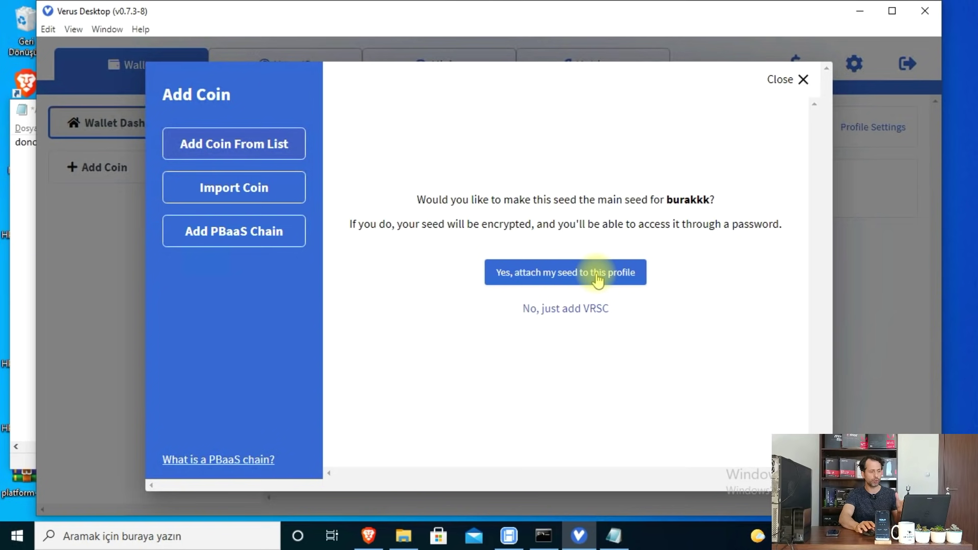
Attach the seed to the profile, enter the profile password twice, and confirm adding the coin
left_click(597, 279)
left_click(595, 256)
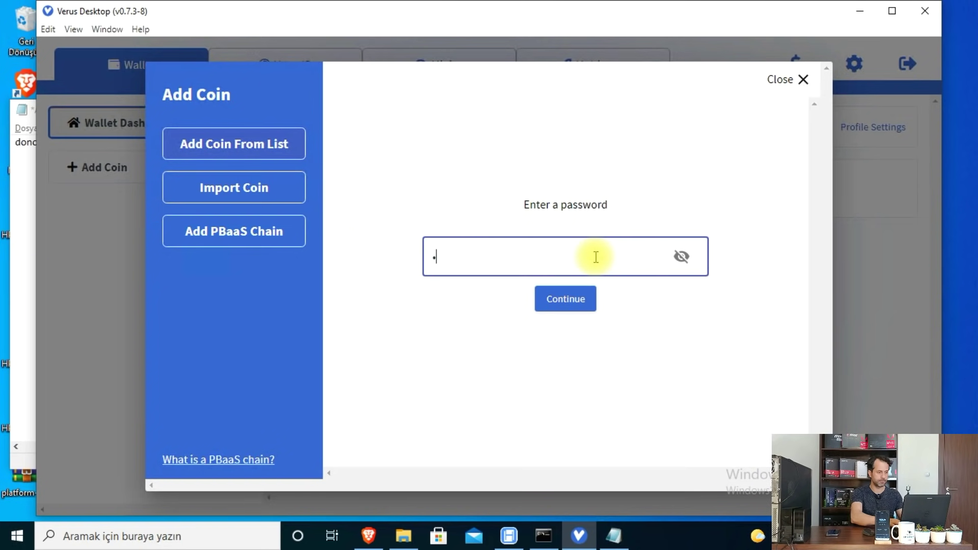
key("Return")
key("ctrl+v")
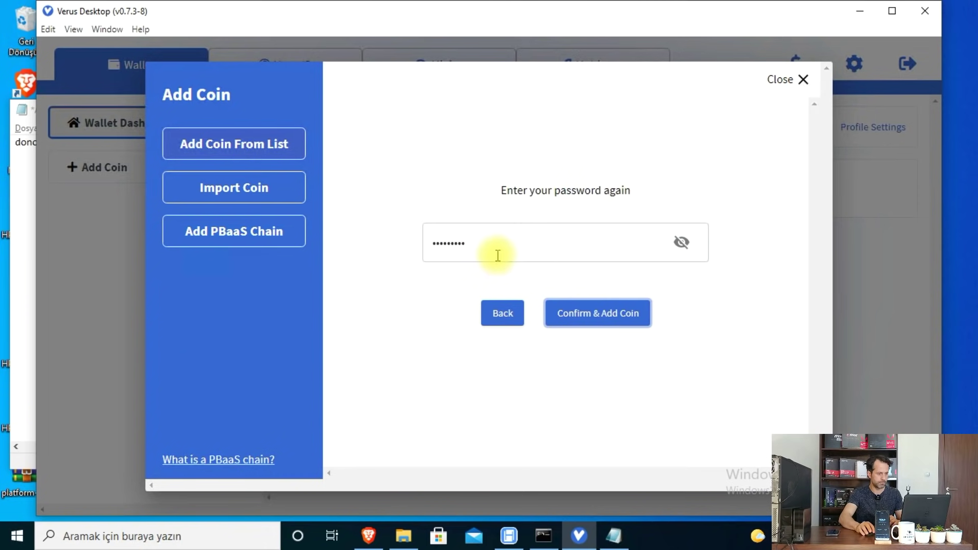
left_click(575, 320)
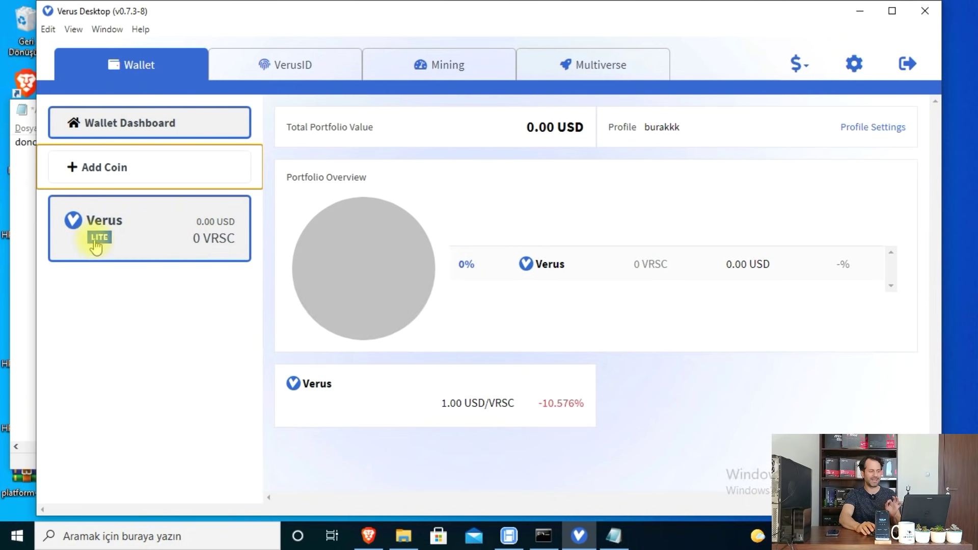
Open the Verus Lite wallet's receiving addresses and copy its public address
left_click(127, 242)
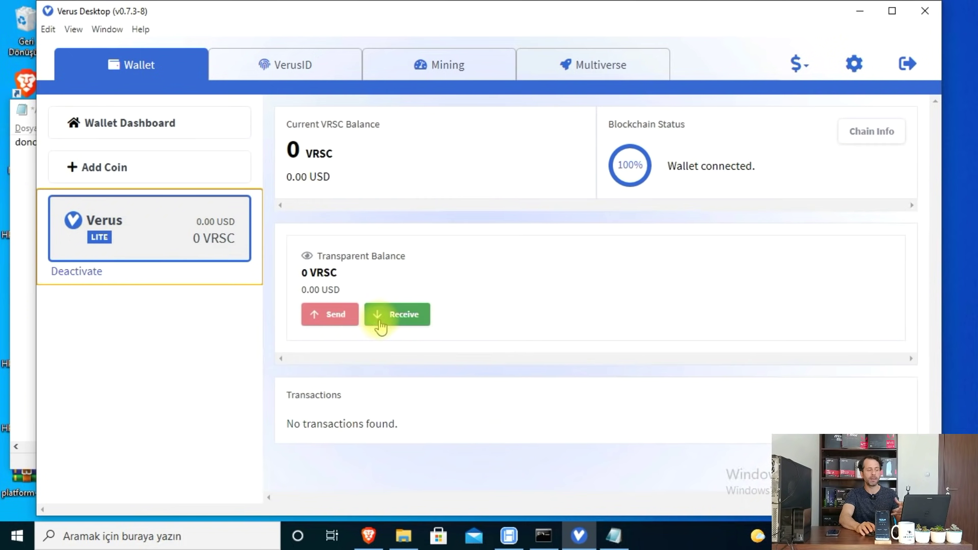
left_click(409, 326)
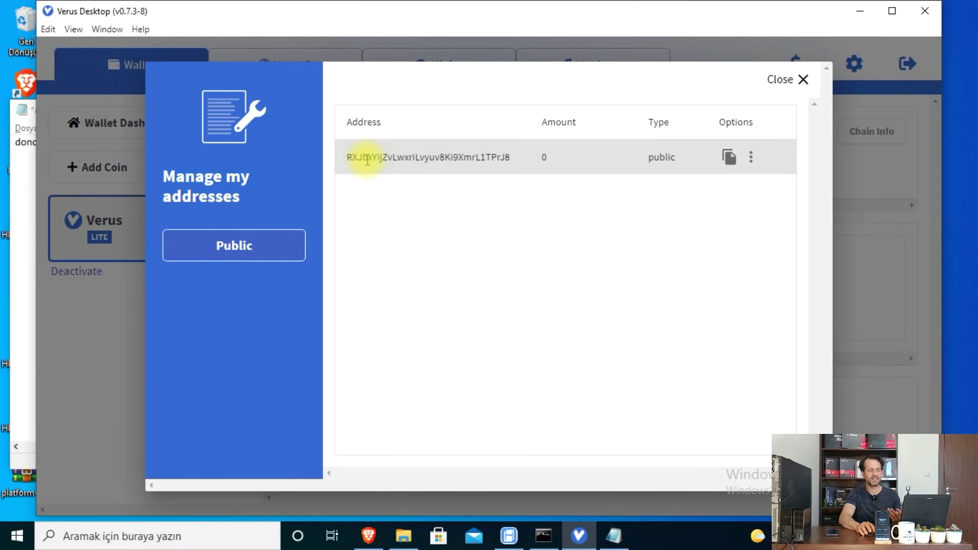
left_click(729, 158)
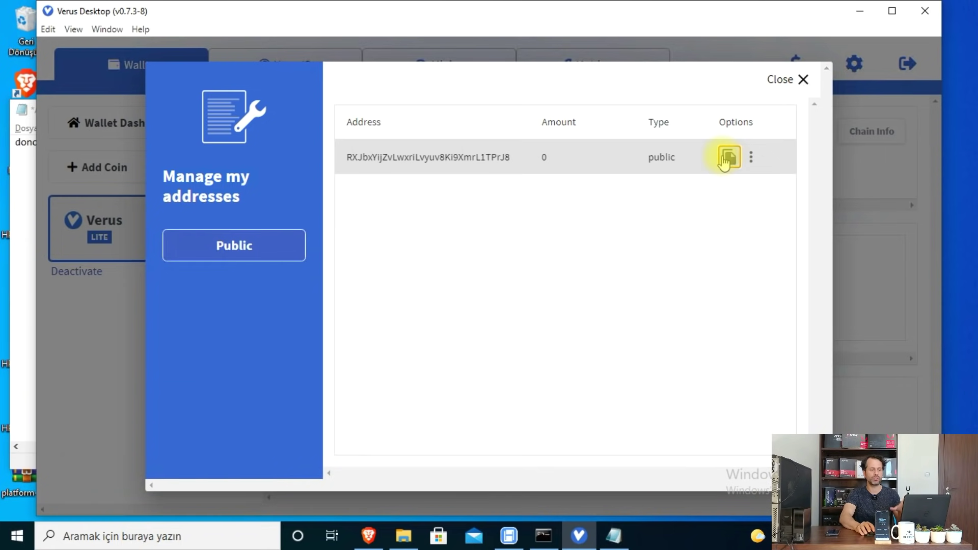
left_click(729, 156)
Paste the copied wallet address below the seed phrase in Notepad, minimize the document, and close the wallet's address list
key("alt+Tab")
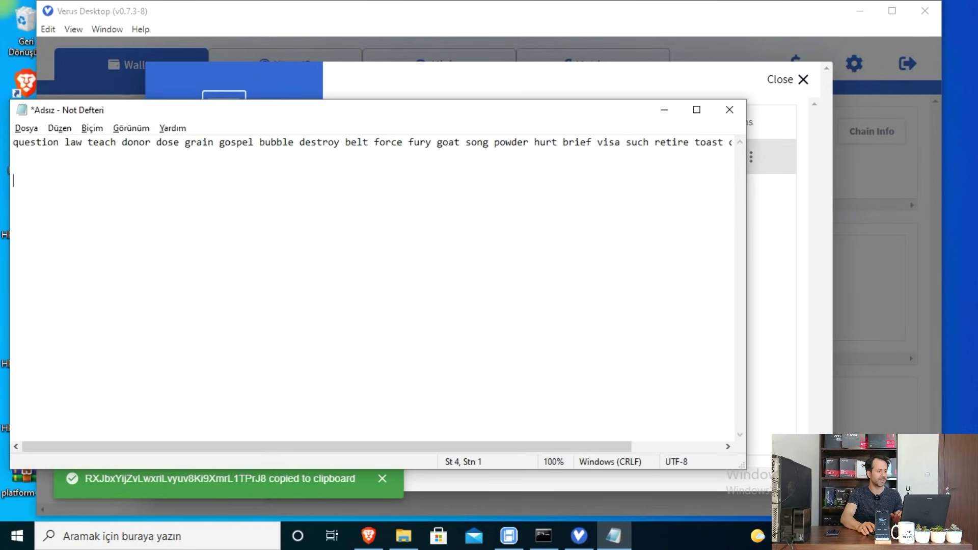
key("ctrl+v")
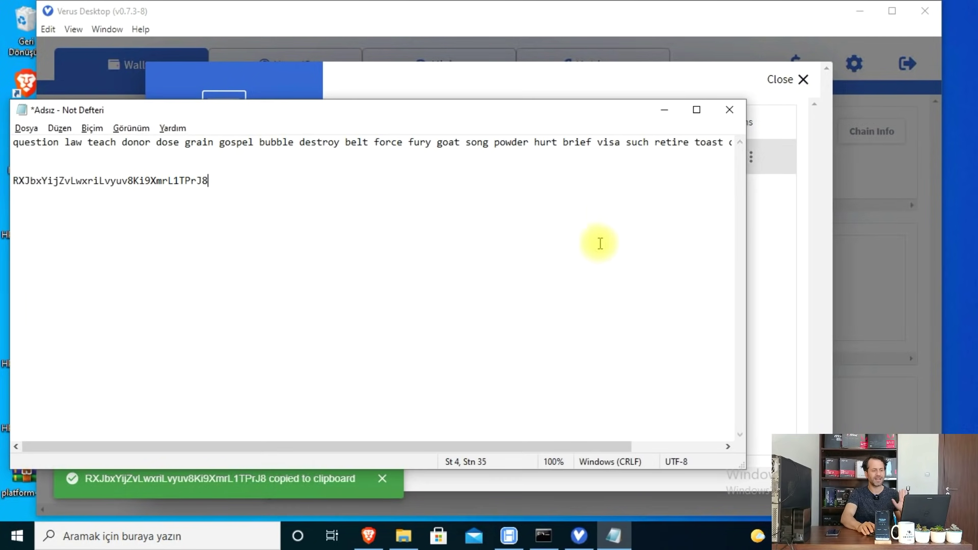
left_click(664, 109)
left_click(803, 79)
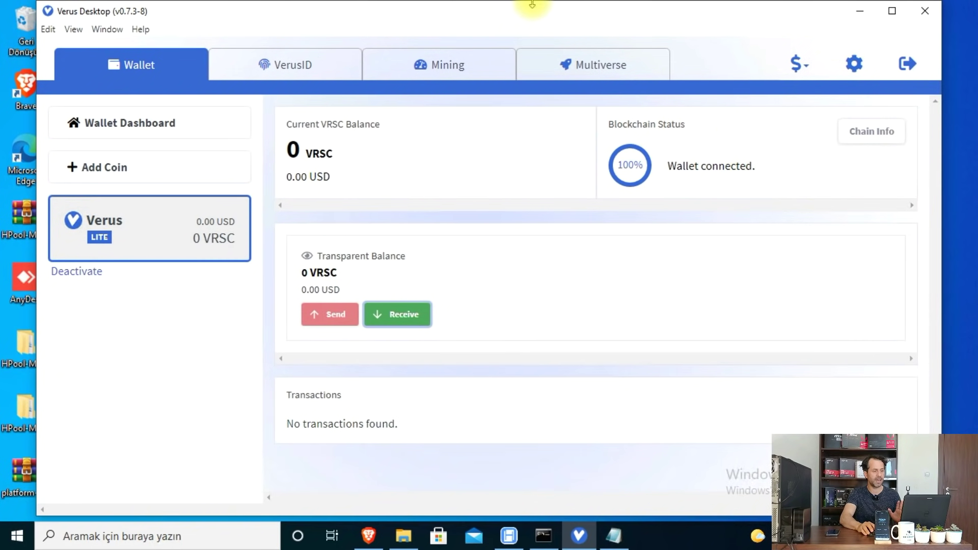
Minimize the remote desktop session and examine the balance, transactions and receiving address of the Verus Desktop wallet on the local computer
mouse_move(575, 28)
left_click(633, 9)
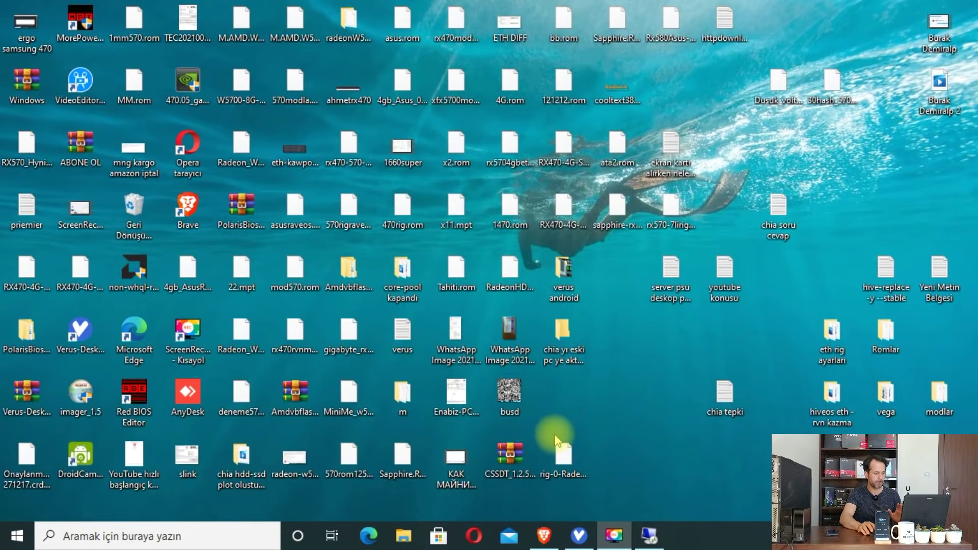
left_click(579, 544)
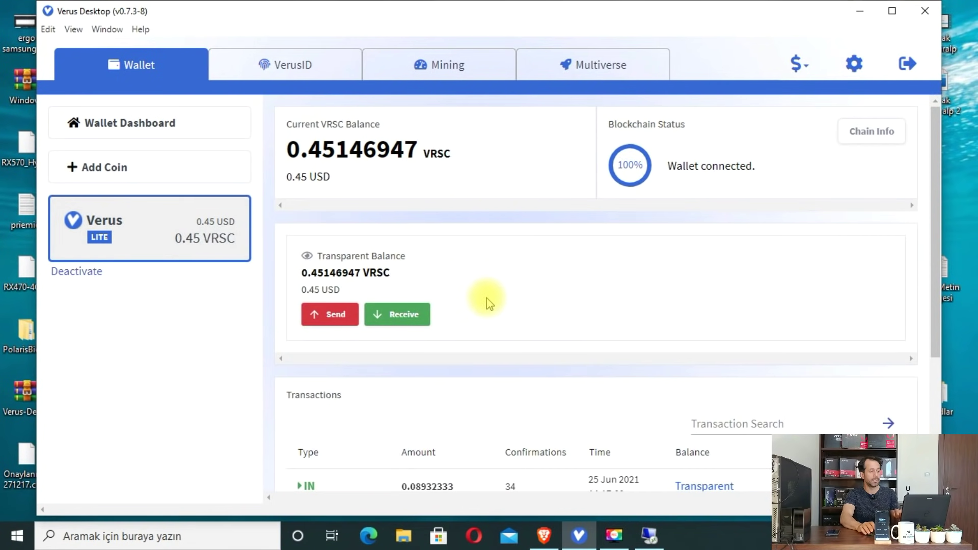
scroll(487, 304, "down", 3)
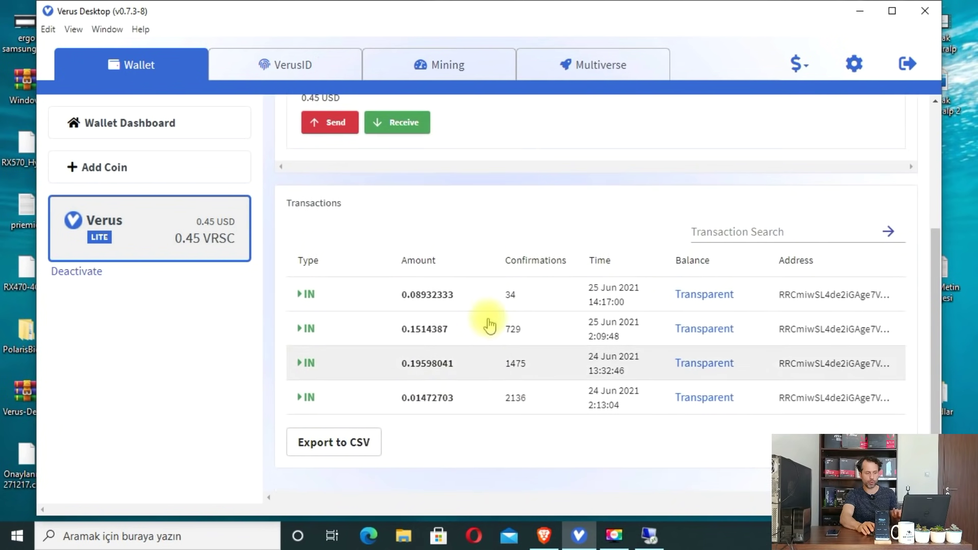
scroll(618, 386, "up", 3)
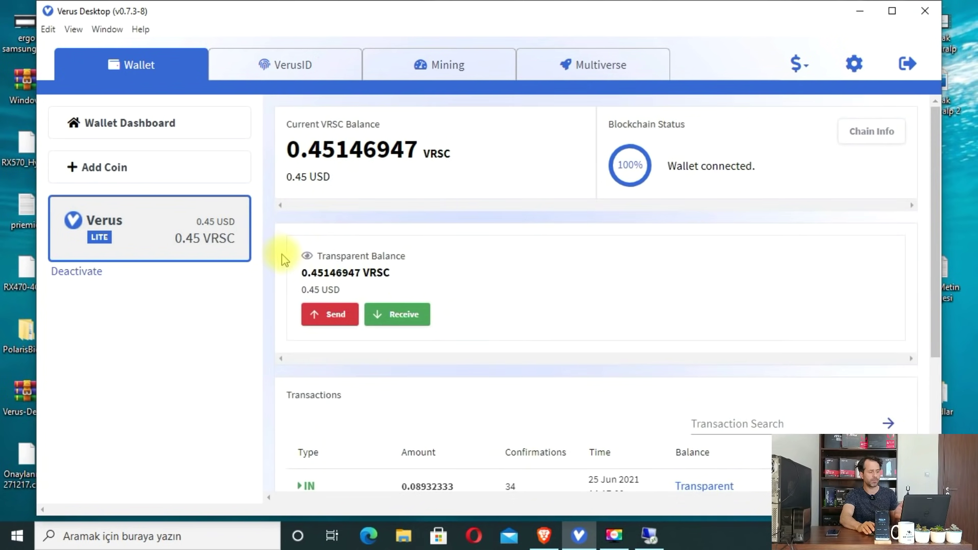
left_click(395, 316)
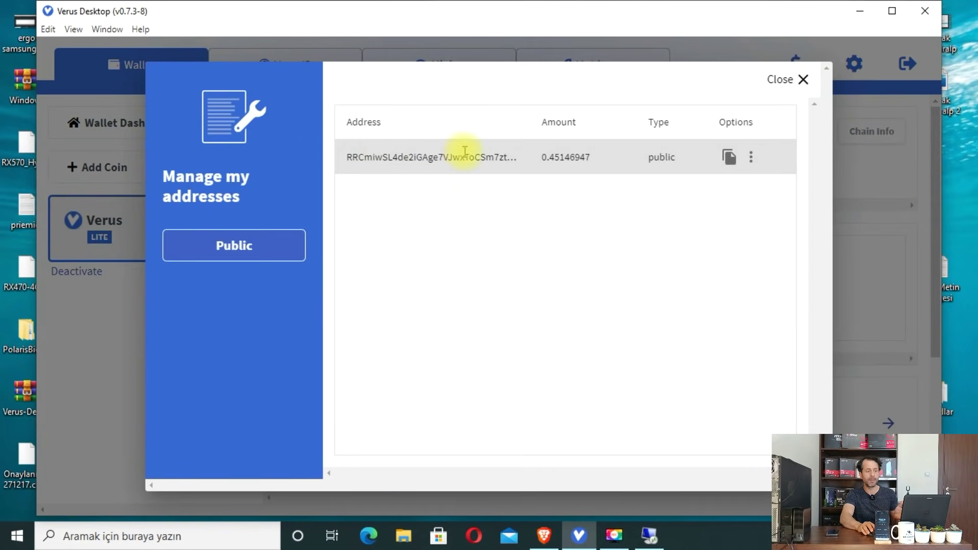
left_click(804, 82)
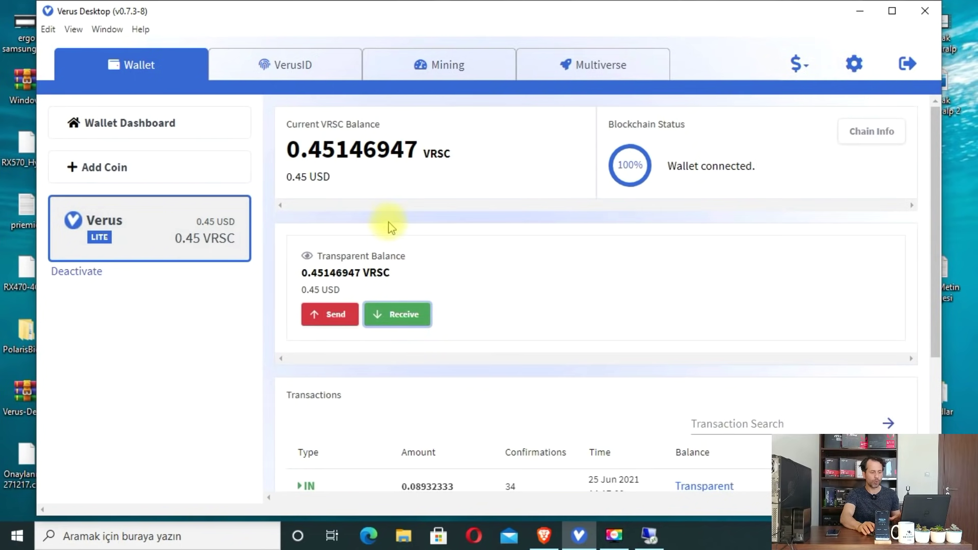
Return to the remote desktop session, view the new Verus wallet's receiving address, and close the address list
left_click(646, 532)
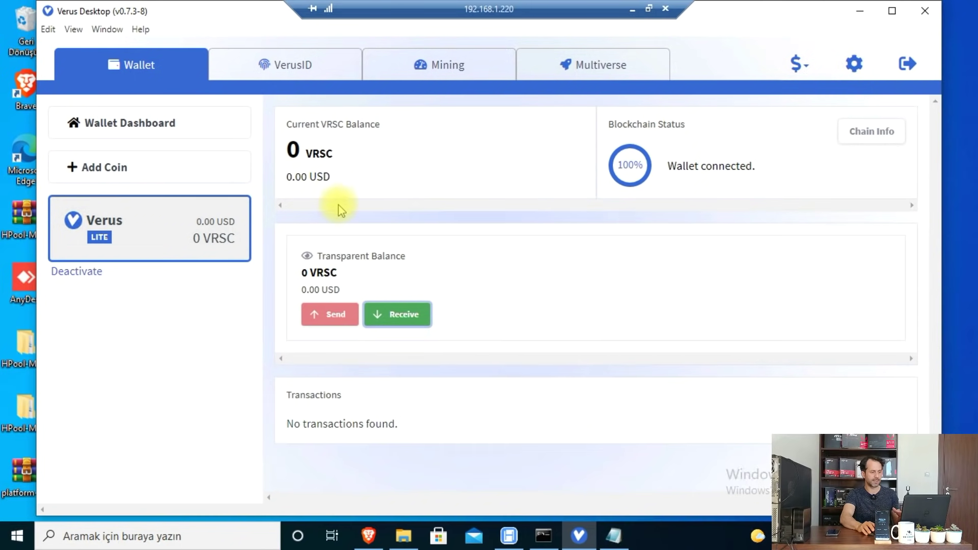
left_click(400, 313)
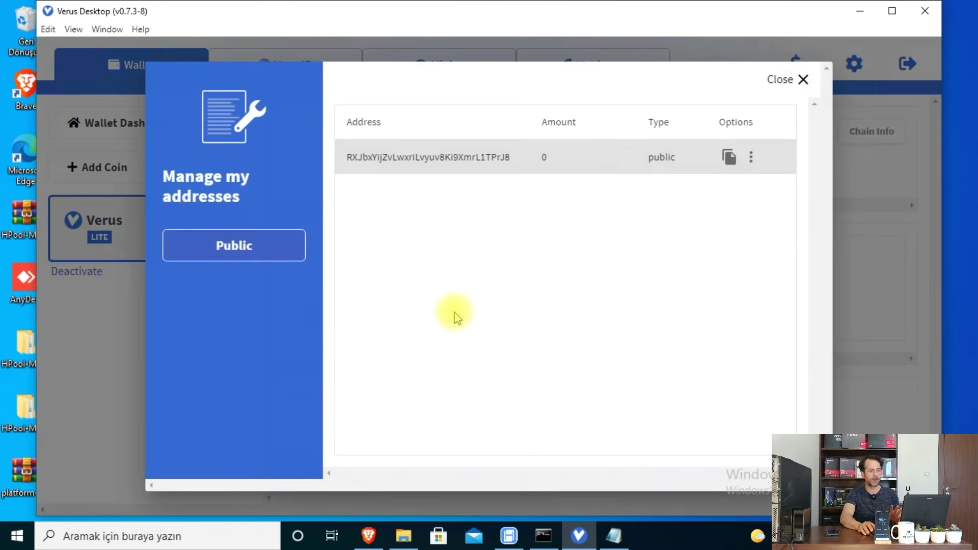
left_click(803, 80)
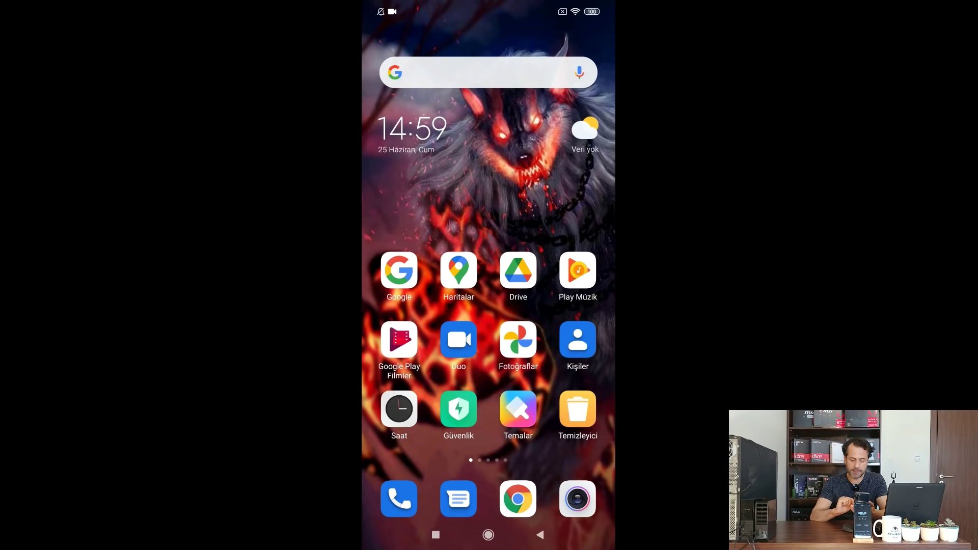
On the Android phone, open the mega.nz page for VerusCoin.apk in Chrome and start downloading the file
left_click(517, 499)
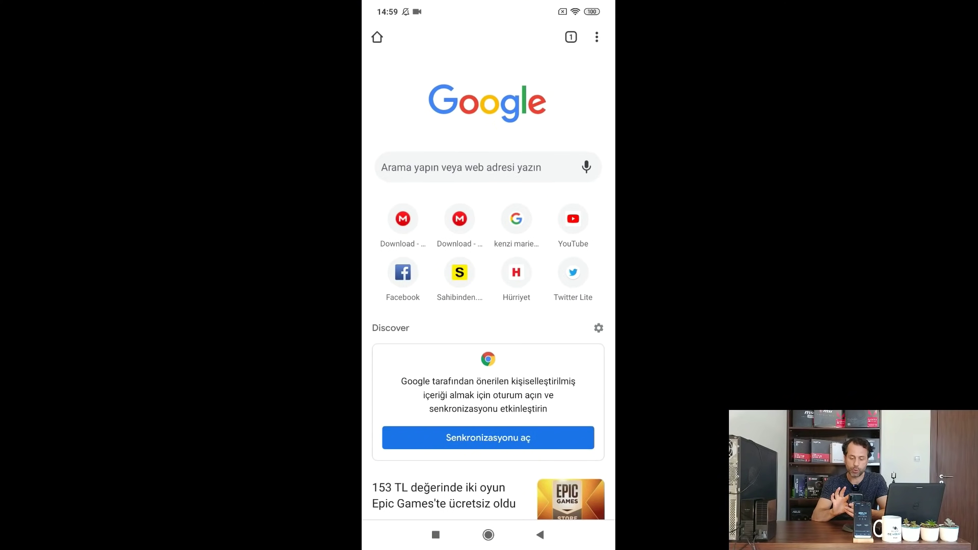
left_click(461, 168)
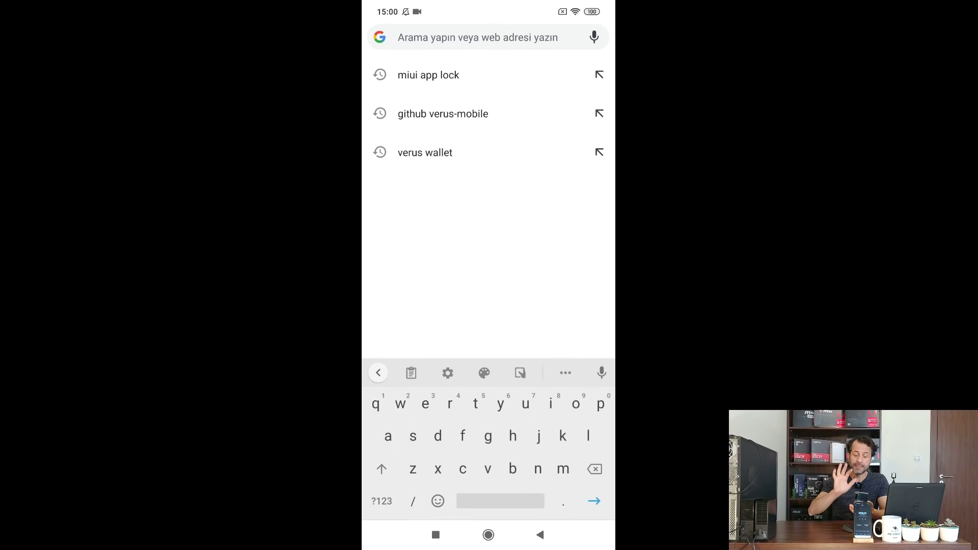
type("m")
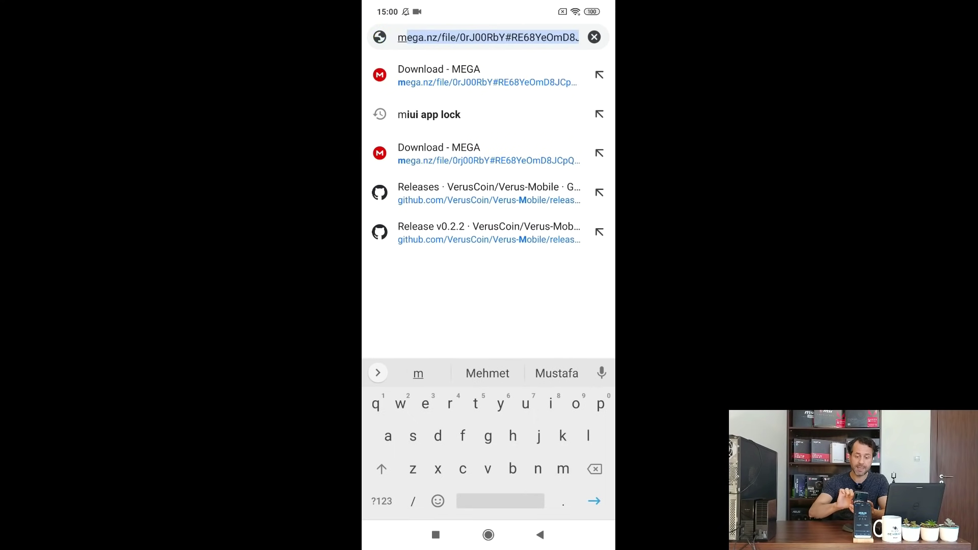
key("Return")
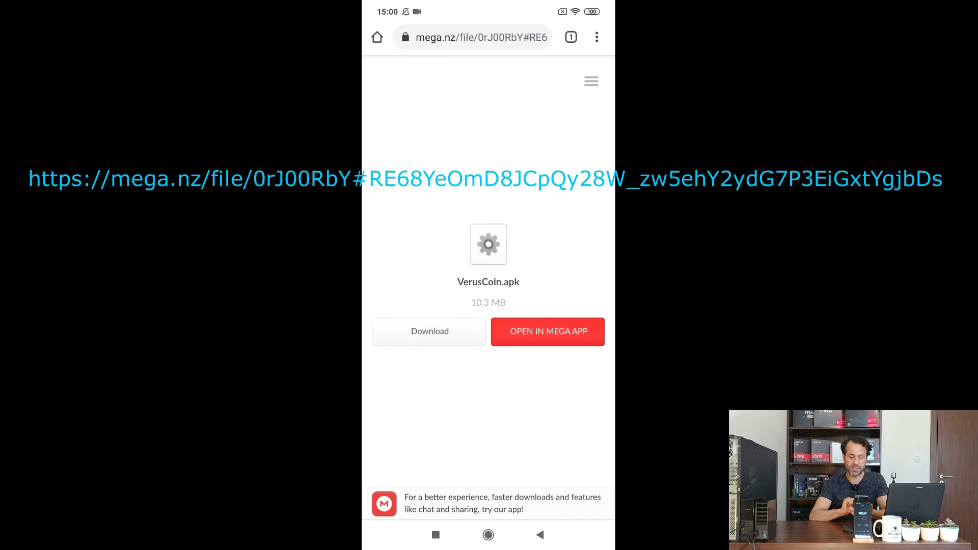
left_click(429, 332)
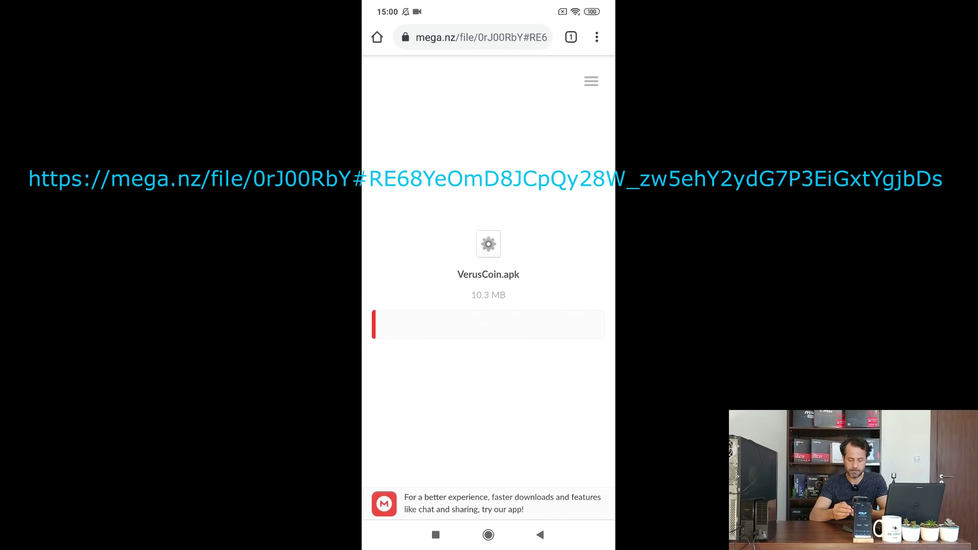